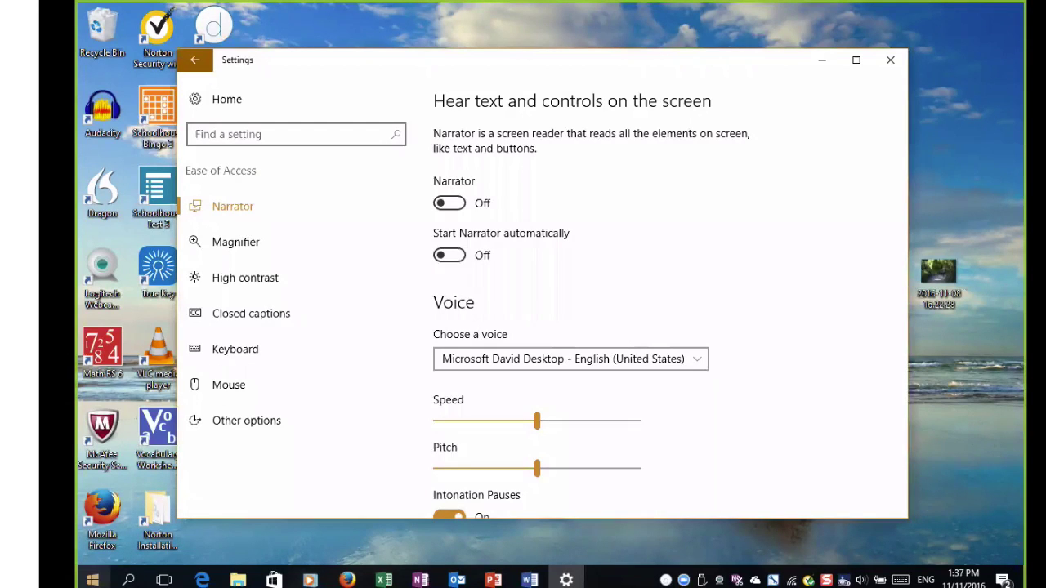
Bring Settings forward, open Ease of Access to the Narrator page, and nudge the window up-left.
click(92, 580)
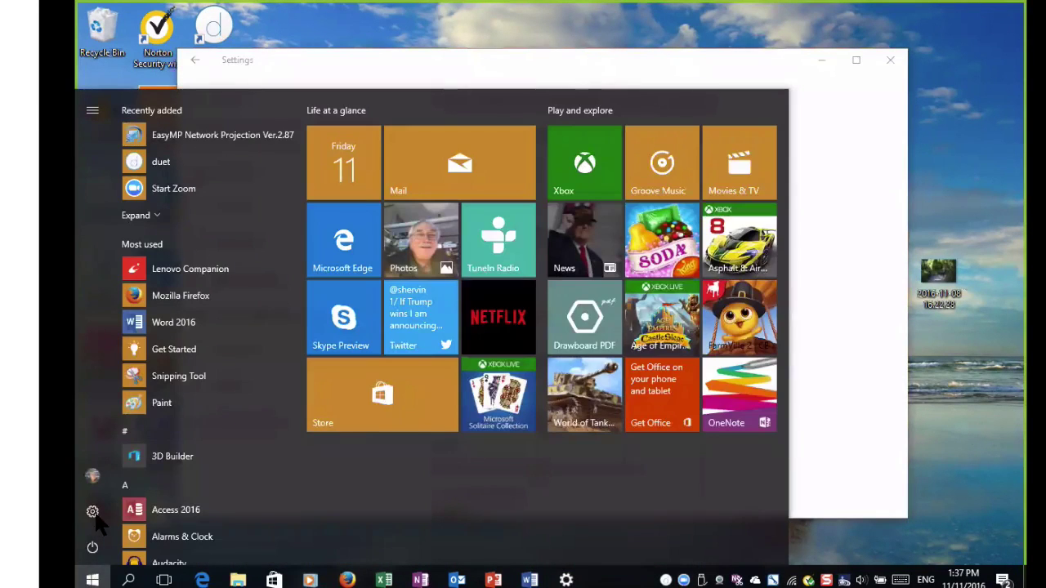
click(93, 514)
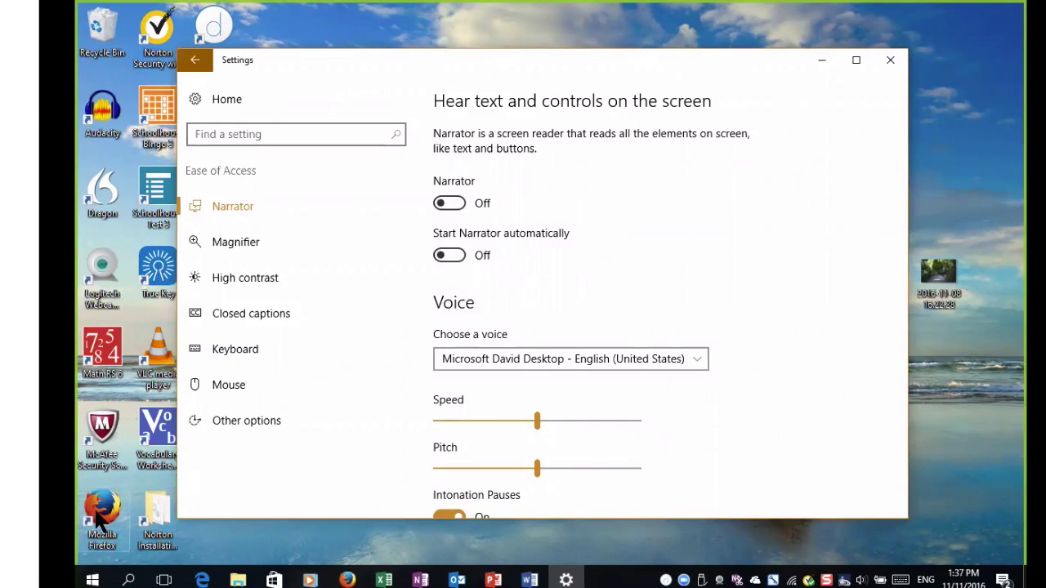
click(196, 60)
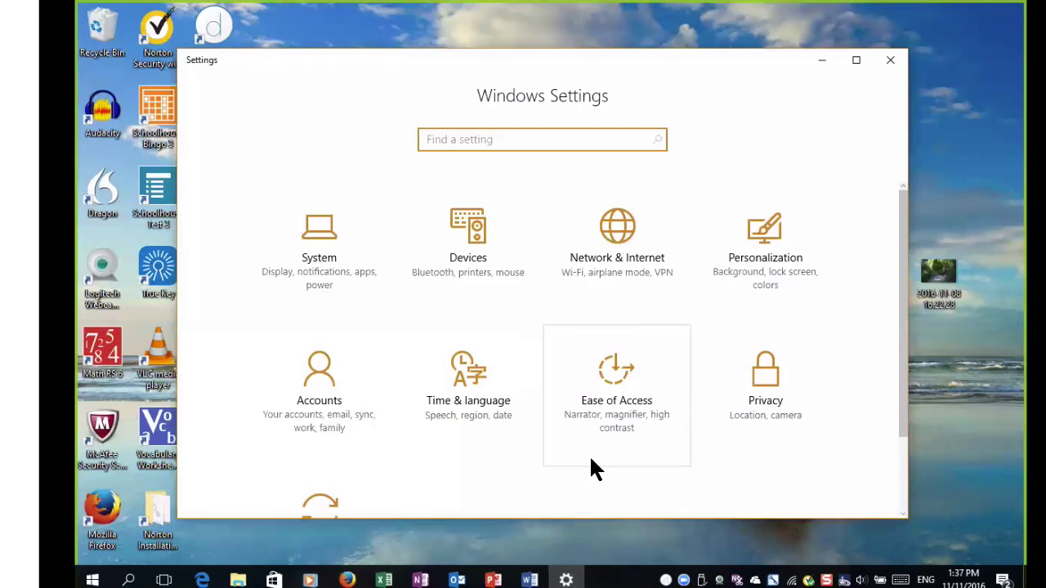
click(619, 372)
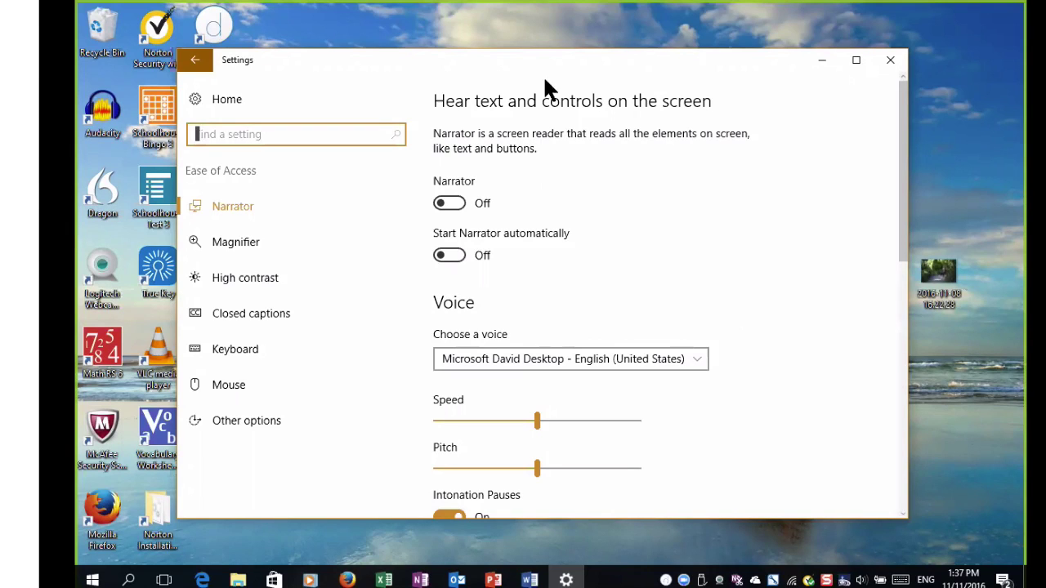
drag(368, 57, 357, 46)
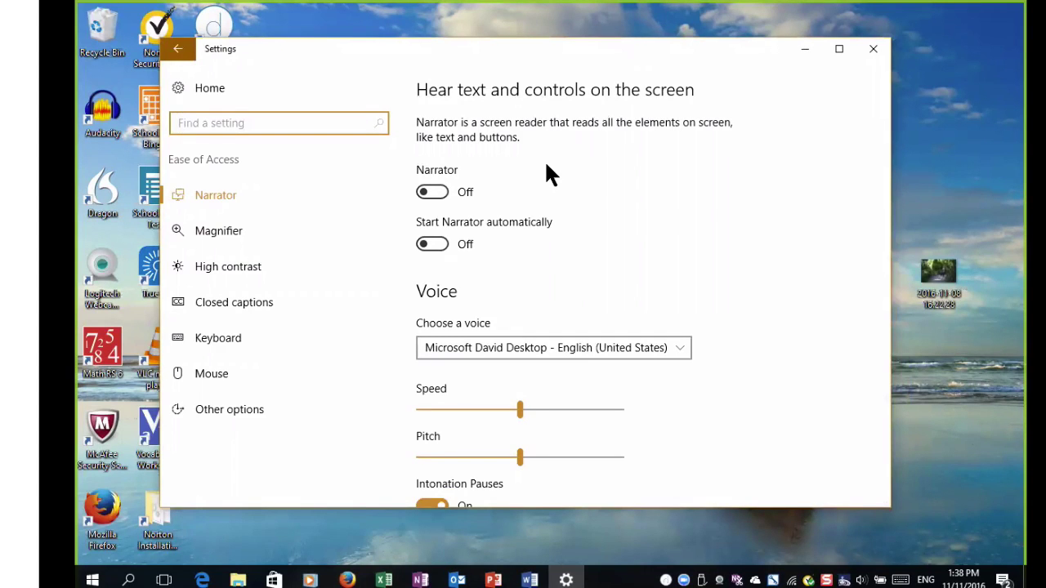
click(438, 193)
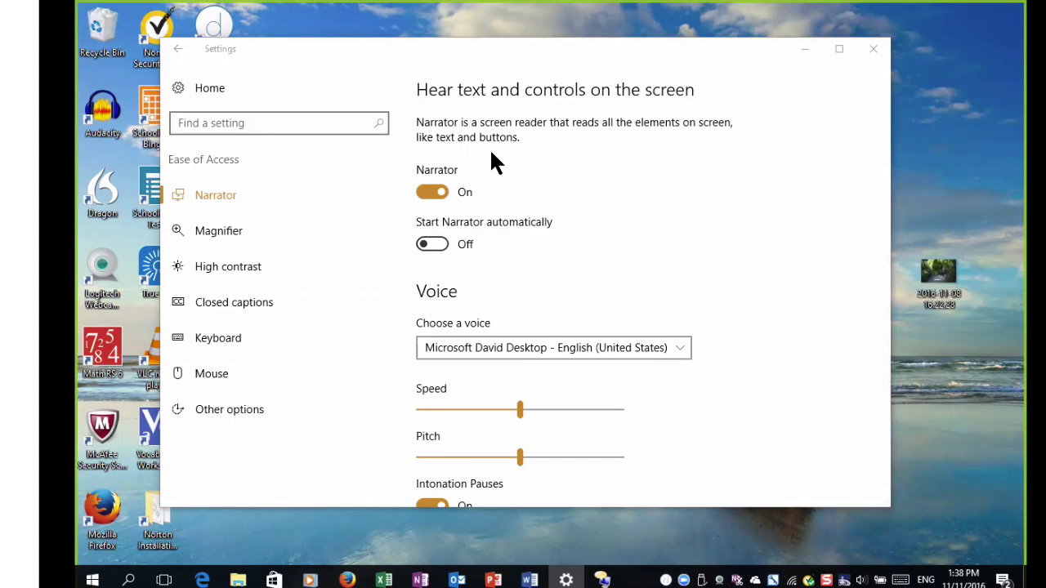
click(426, 122)
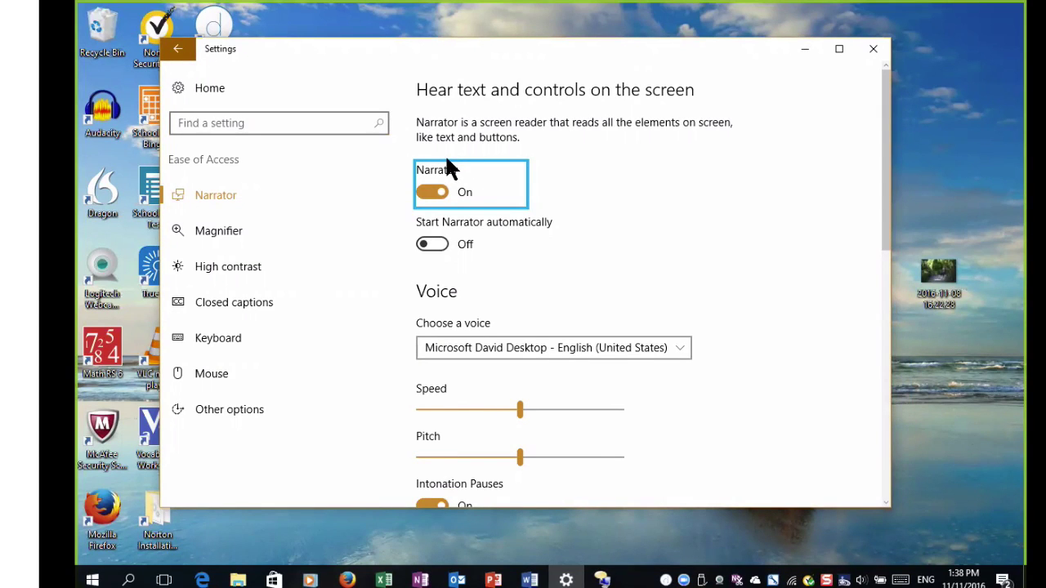
click(428, 192)
click(678, 350)
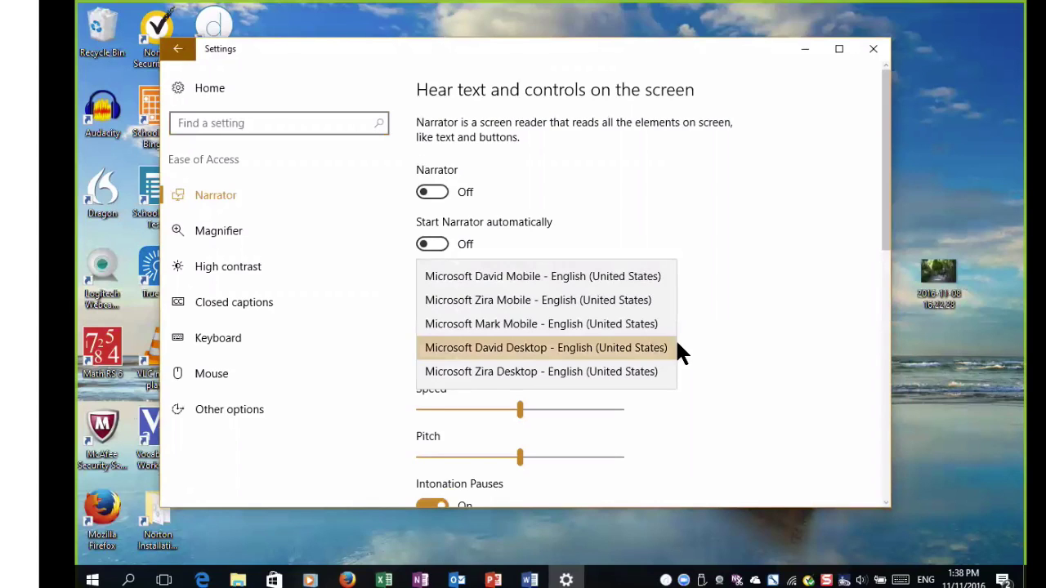
click(689, 354)
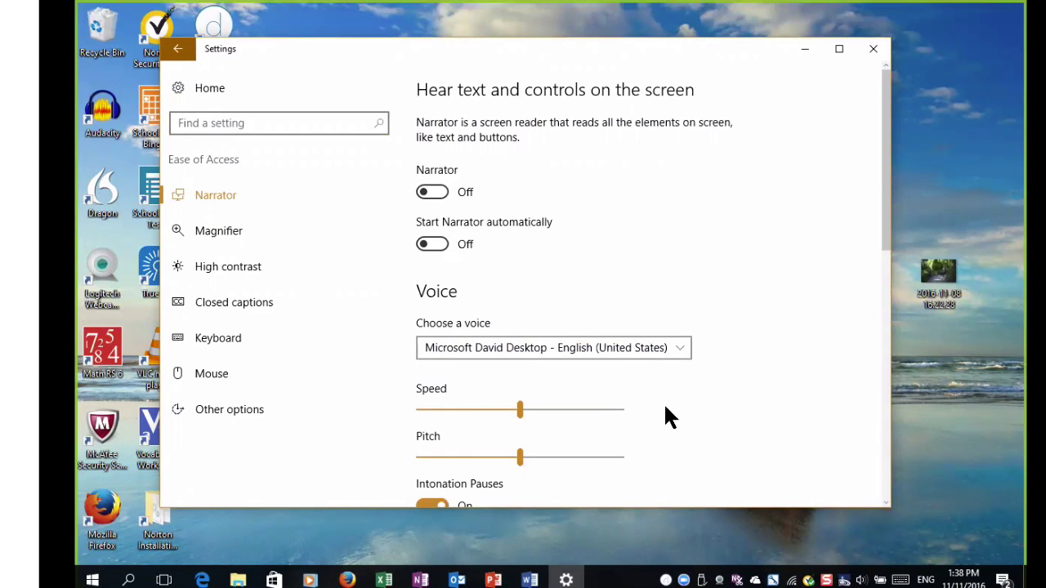
scroll(664, 405, down, 2)
scroll(666, 408, down, 2)
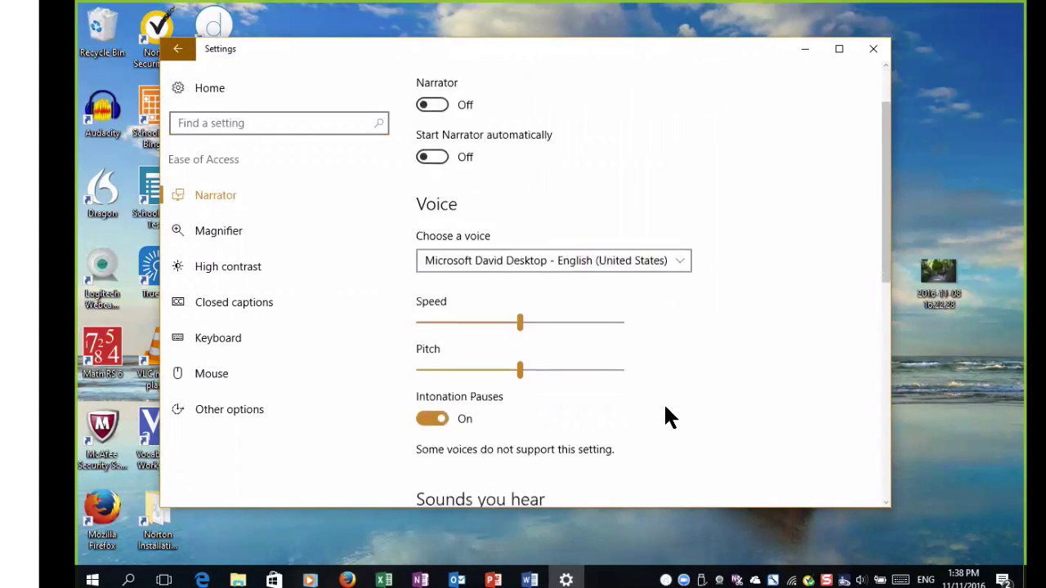
scroll(666, 409, down, 2)
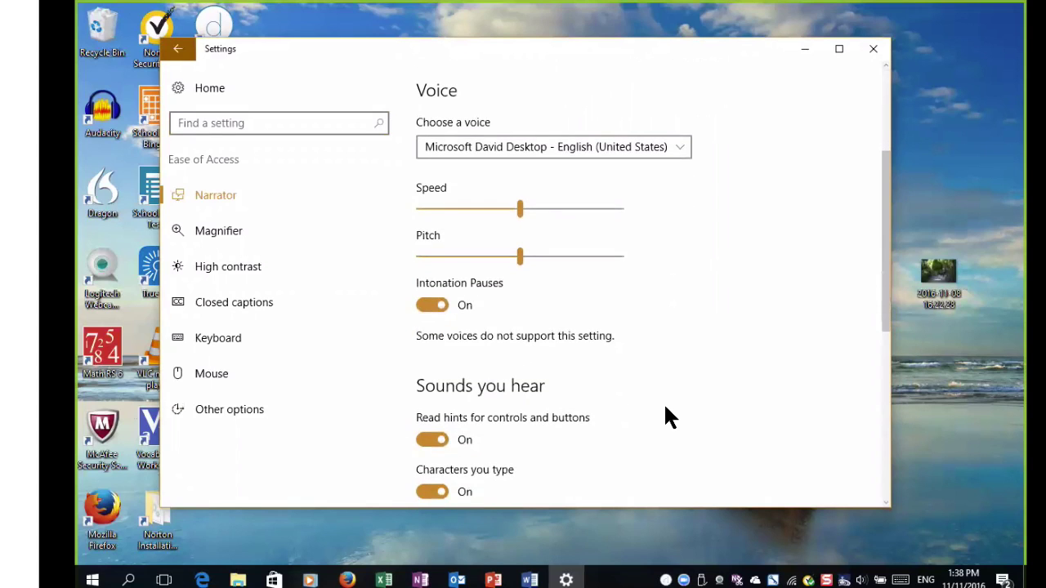
scroll(665, 408, down, 2)
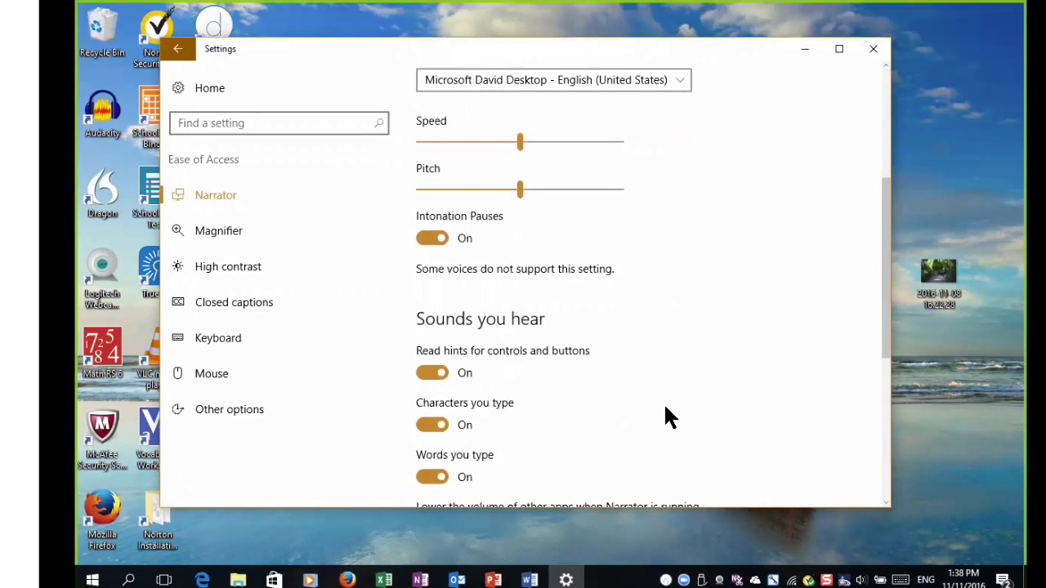
scroll(665, 409, down, 2)
scroll(665, 410, down, 2)
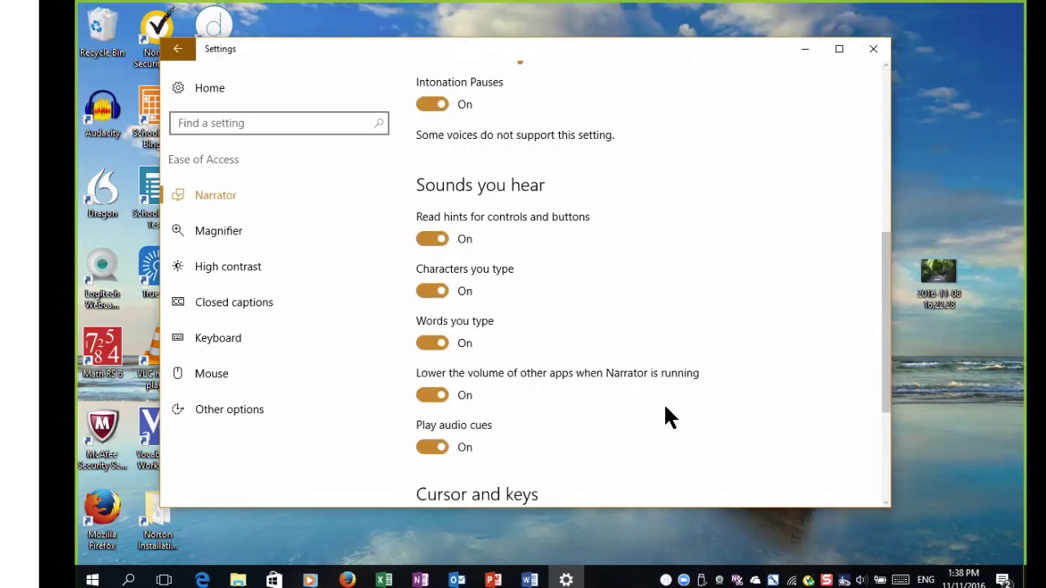
scroll(666, 410, down, 2)
scroll(665, 417, down, 2)
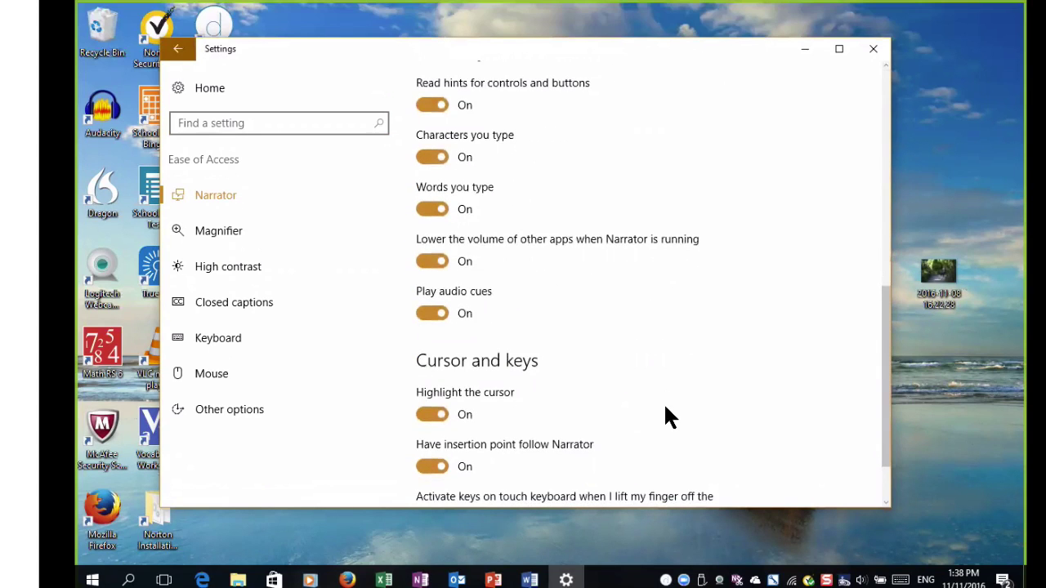
scroll(666, 410, down, 2)
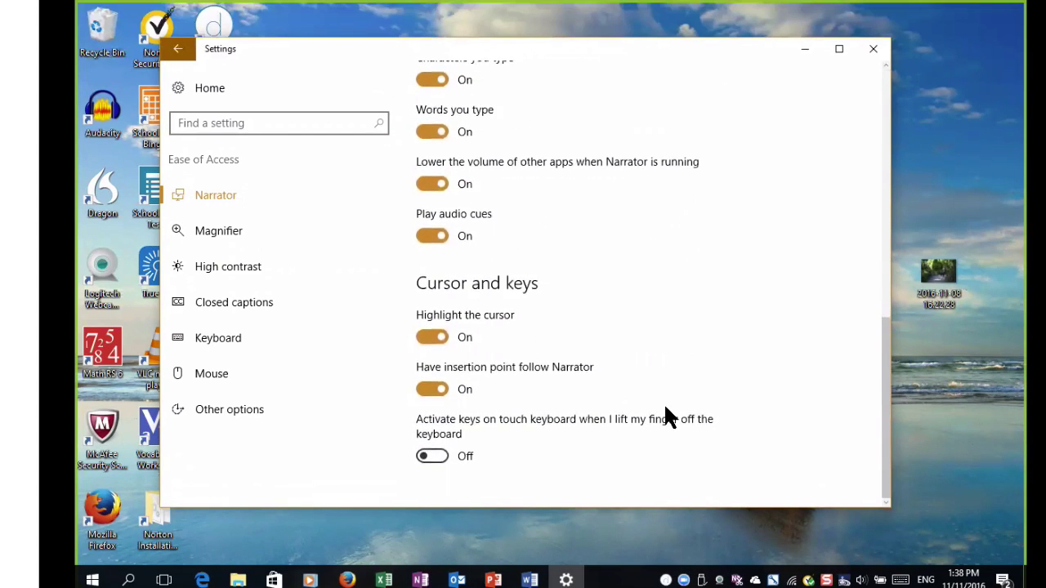
scroll(666, 410, up, 14)
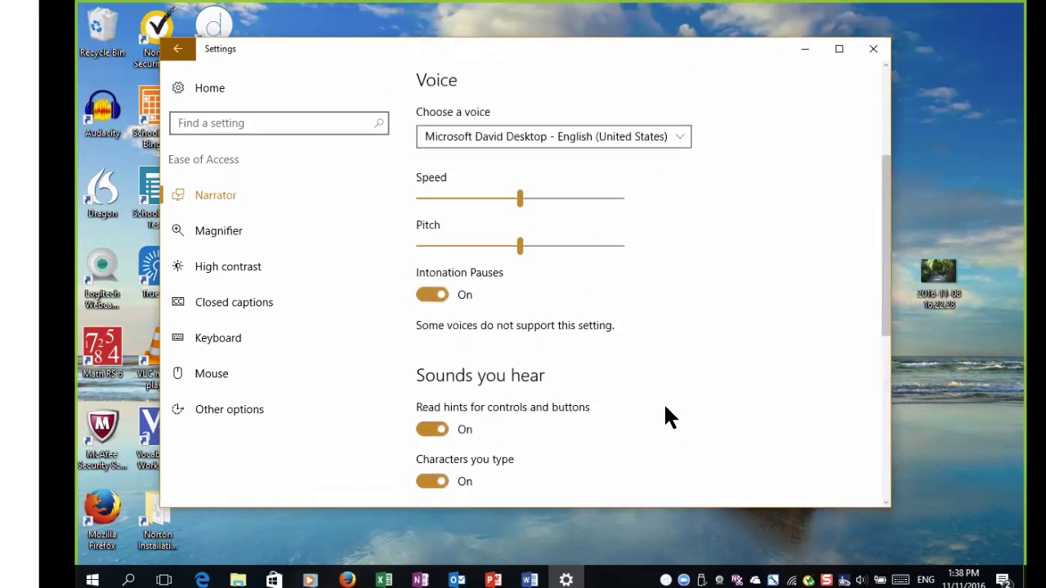
scroll(665, 408, up, 3)
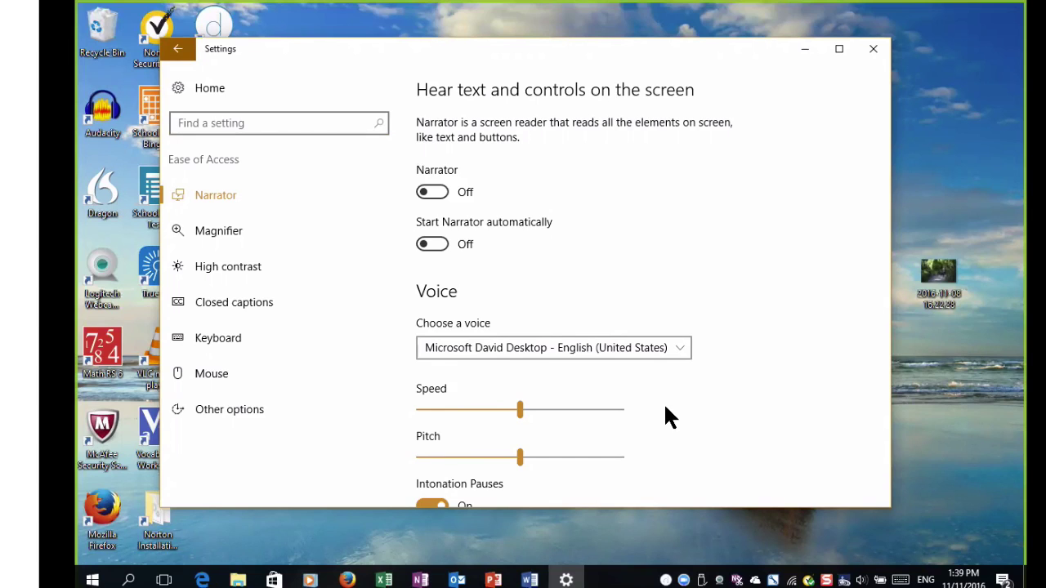
On the Magnifier page, turn Follow the mouse cursor on, then back off.
click(225, 237)
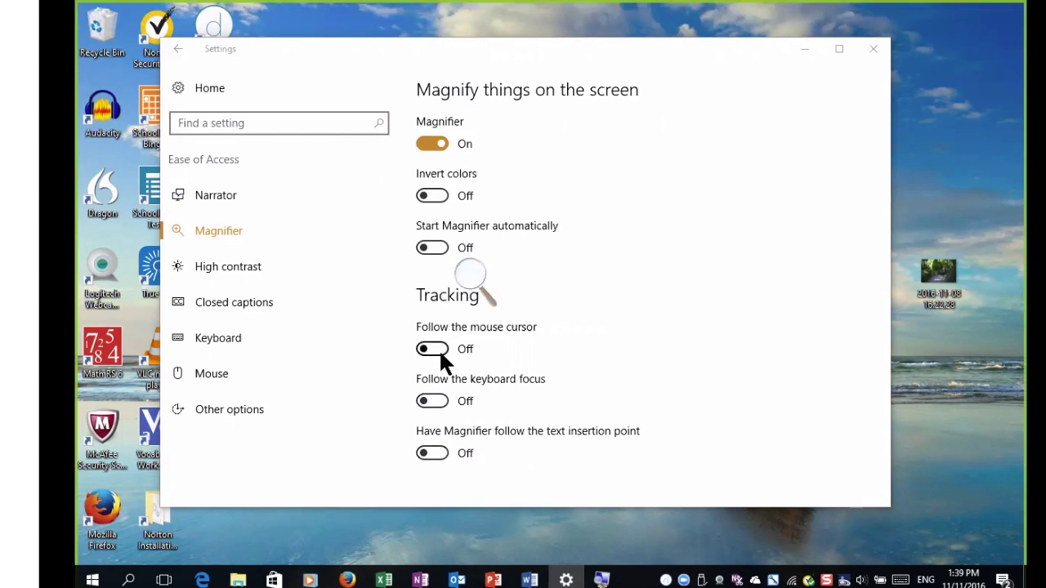
click(439, 349)
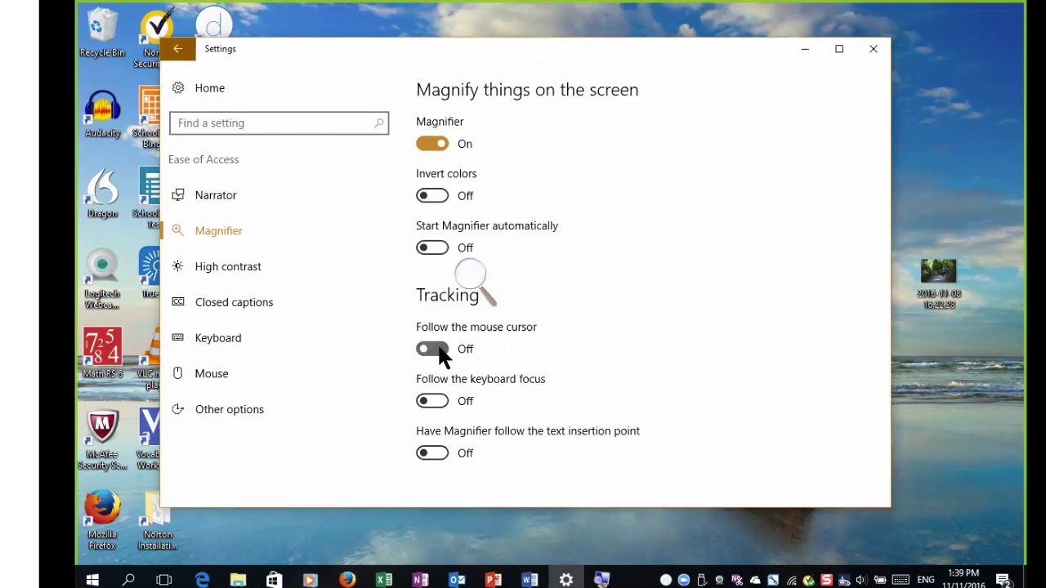
click(434, 349)
click(424, 349)
Visit Closed captions, zoom Magnifier out with Win+Minus, then show the Keyboard accessibility page.
click(274, 305)
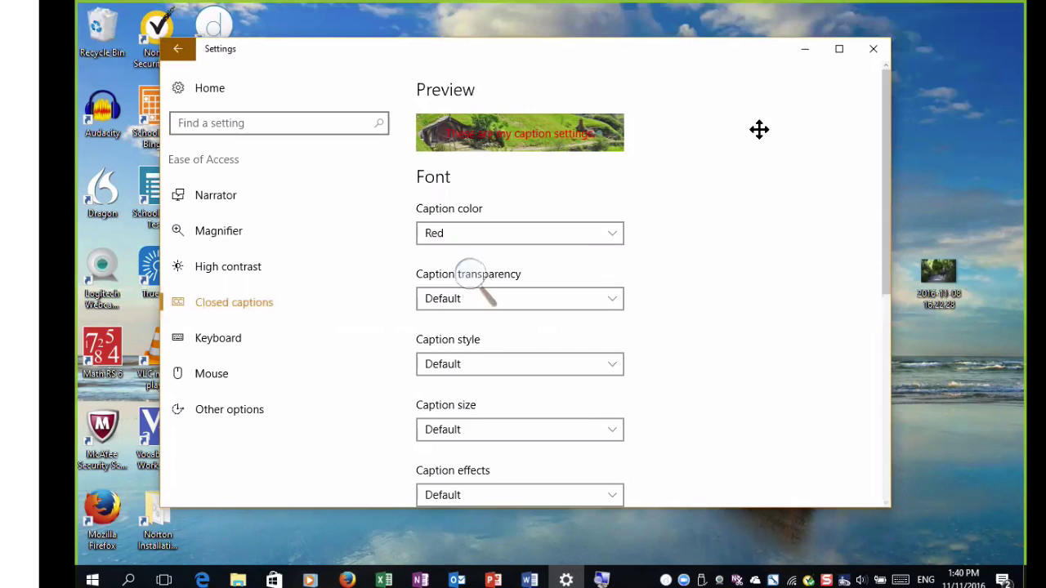
key(super+minus)
key(super+Escape)
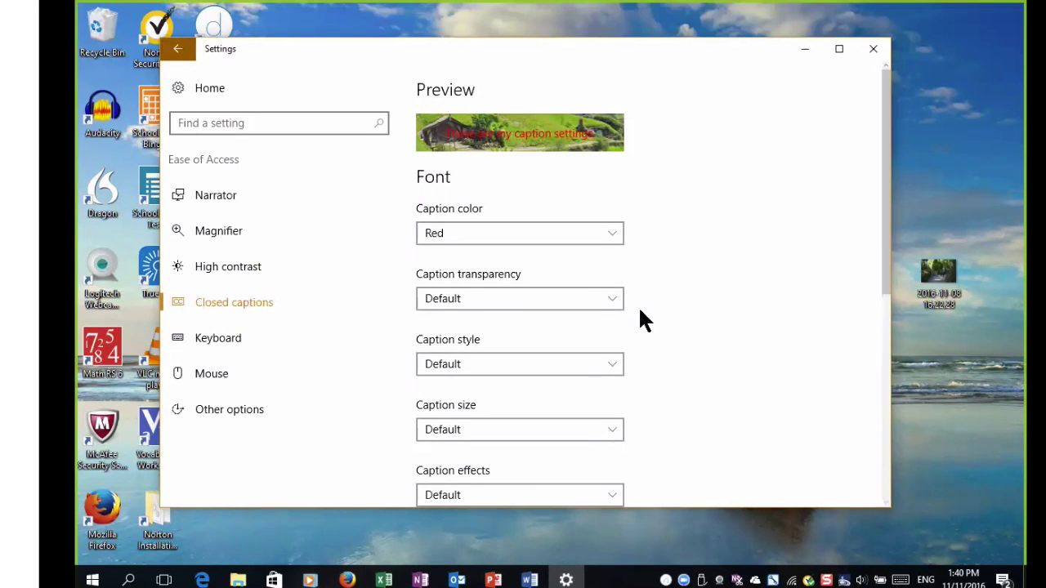
click(253, 342)
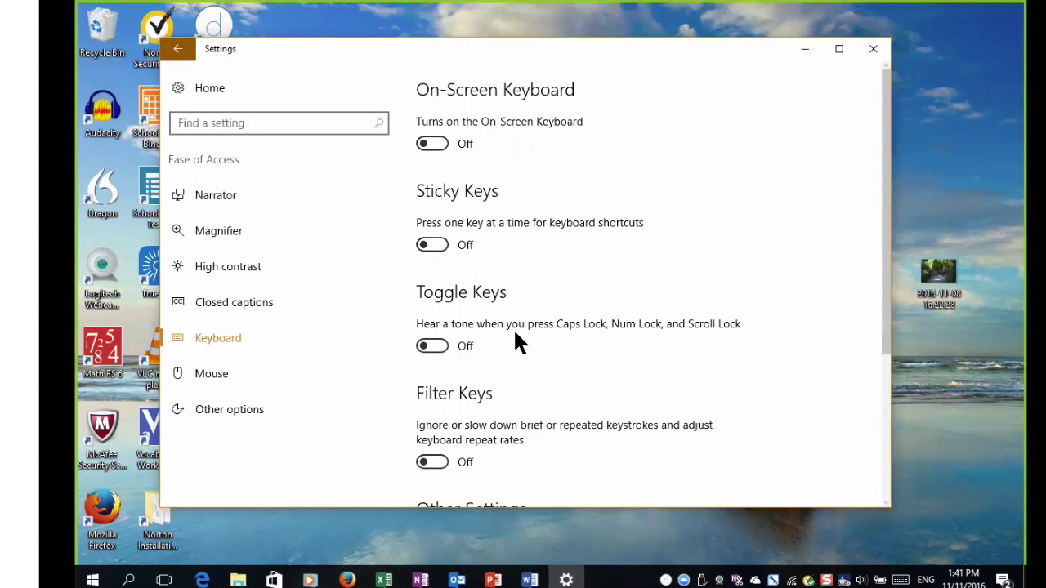
Scroll the Keyboard page down to the Other Settings shortcut options, all Off.
scroll(516, 335, down, 5)
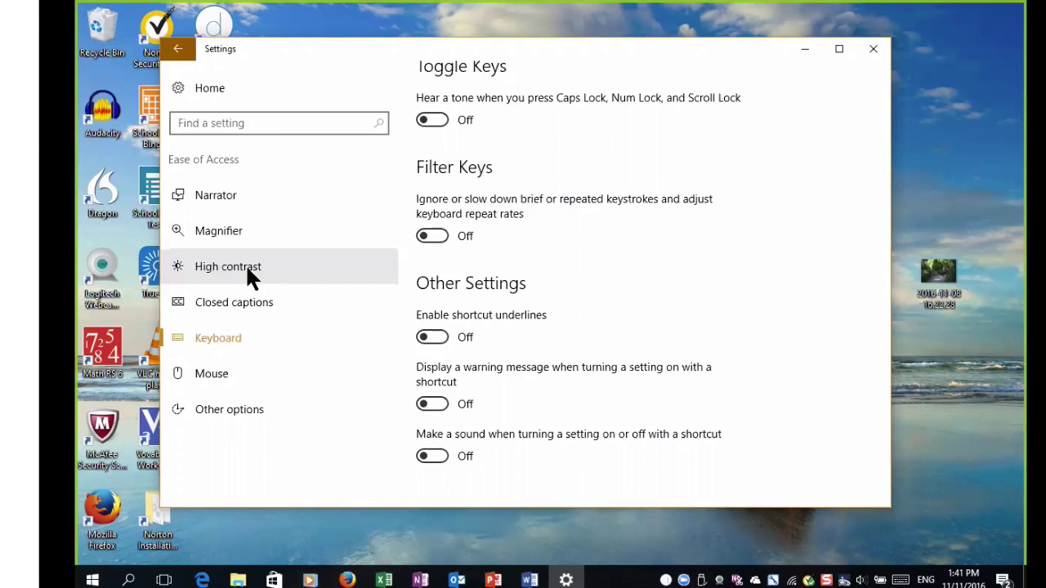
click(249, 273)
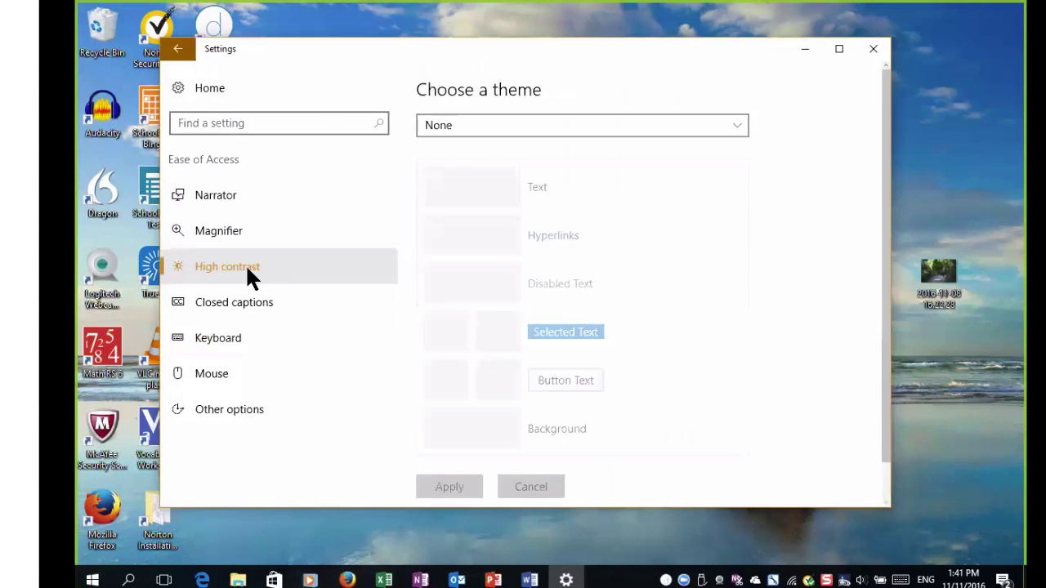
click(738, 121)
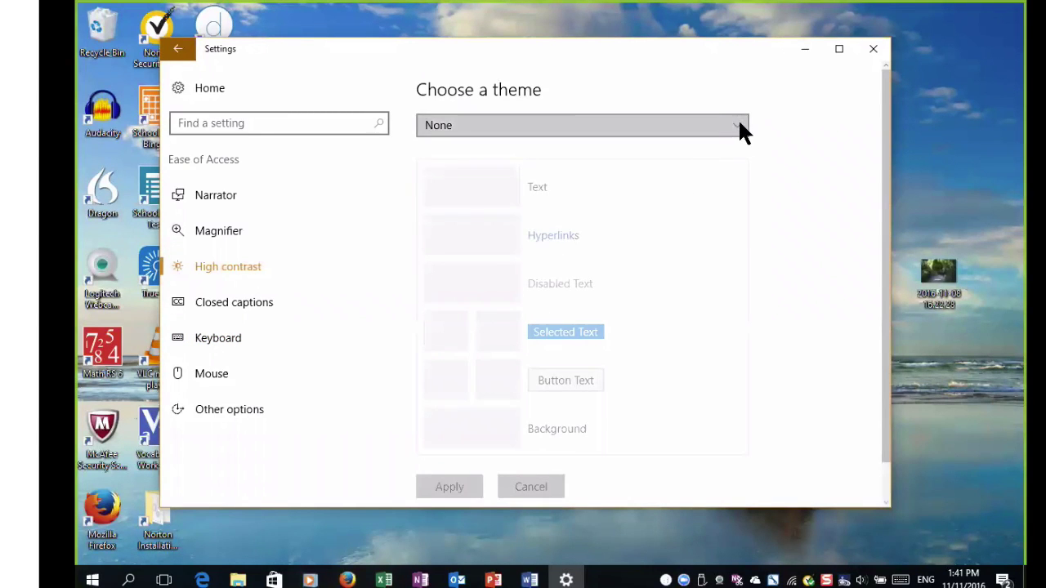
click(692, 152)
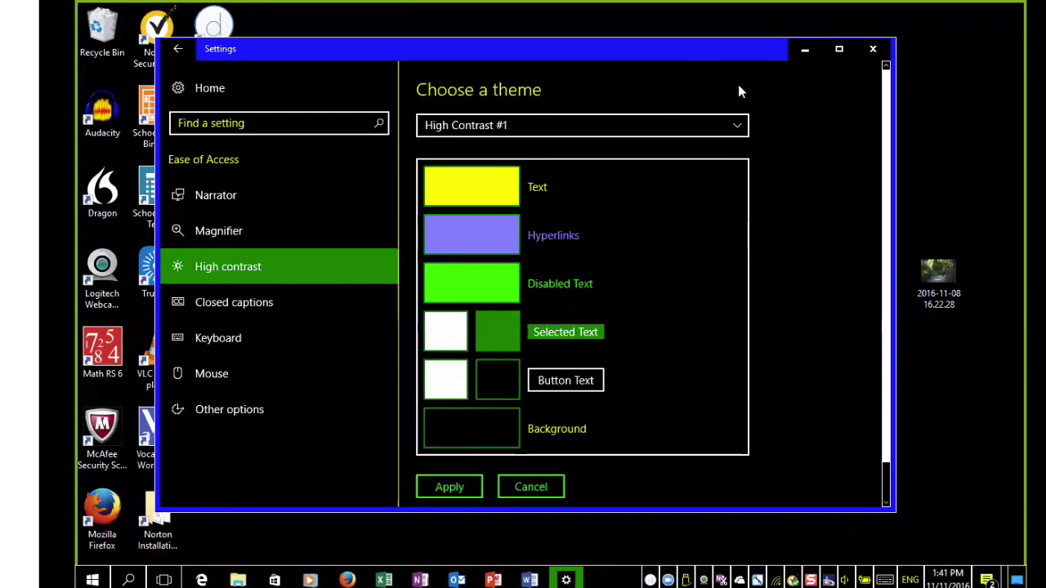
click(738, 123)
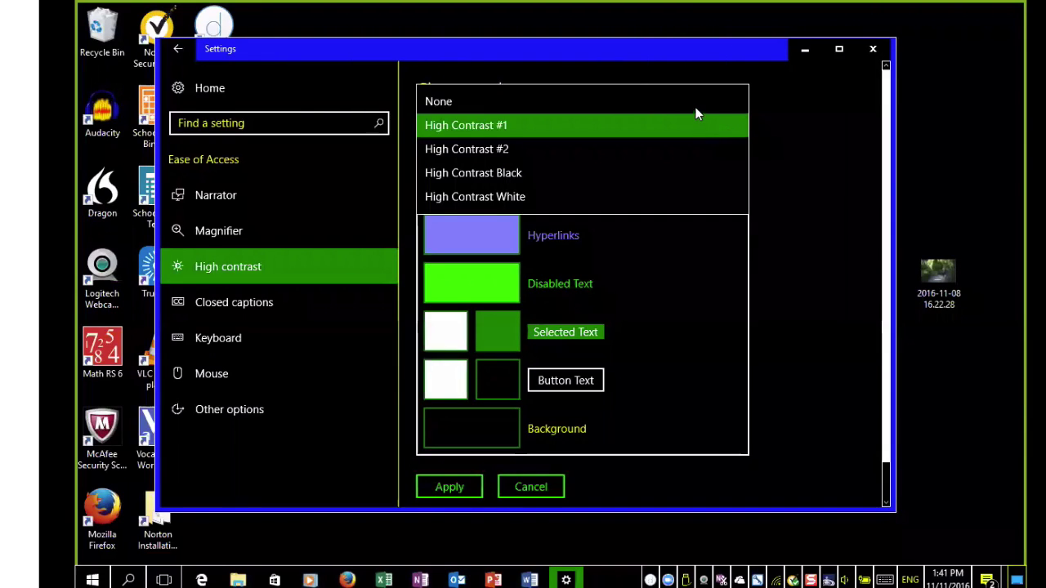
click(696, 108)
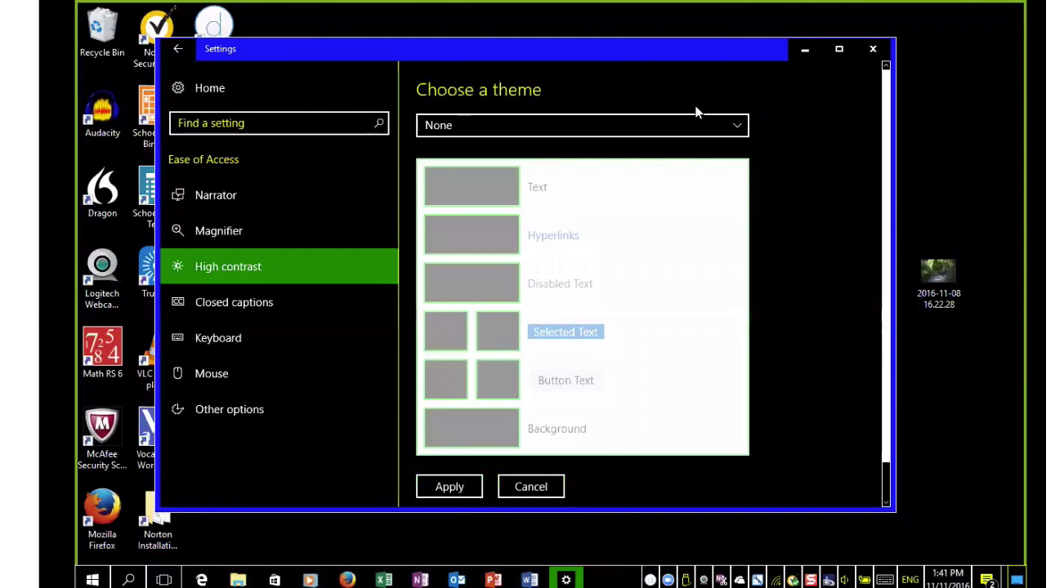
click(468, 488)
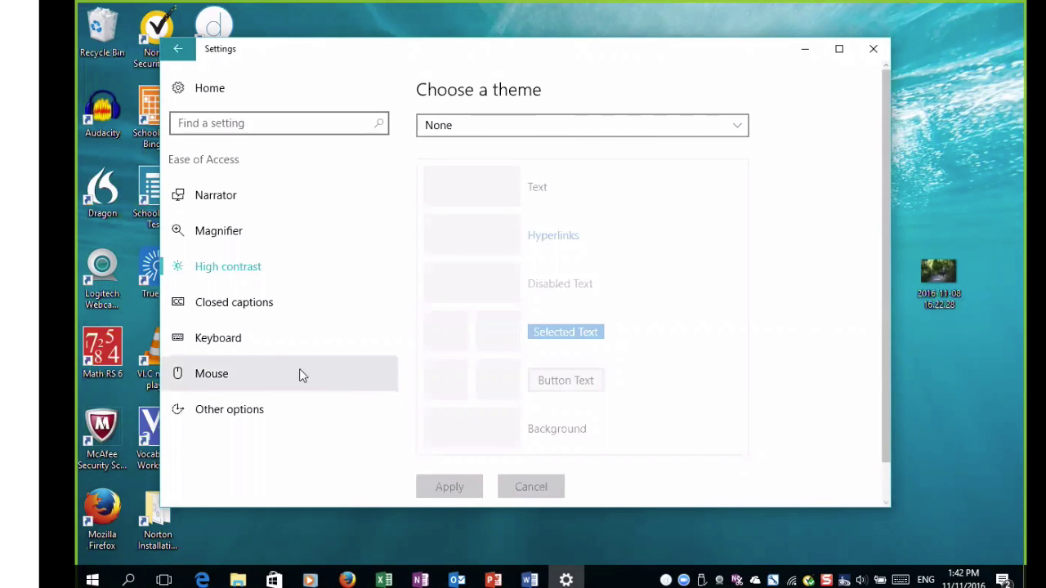
Open the Mouse page and scroll through pointer size, pointer colour and Mouse keys options.
click(219, 378)
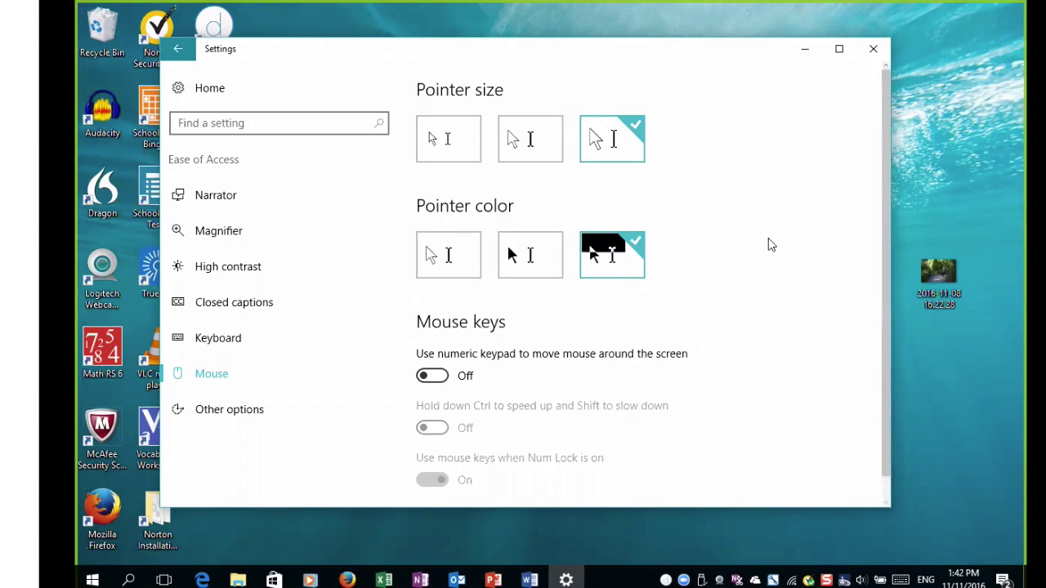
scroll(772, 244, down, 1)
scroll(773, 243, up, 1)
scroll(652, 223, down, 1)
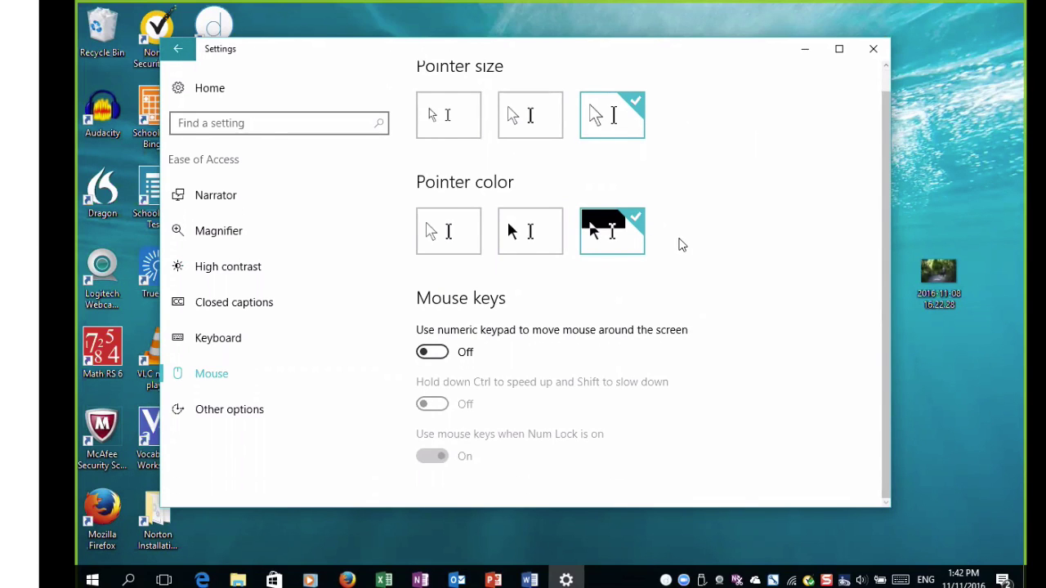
scroll(682, 245, up, 1)
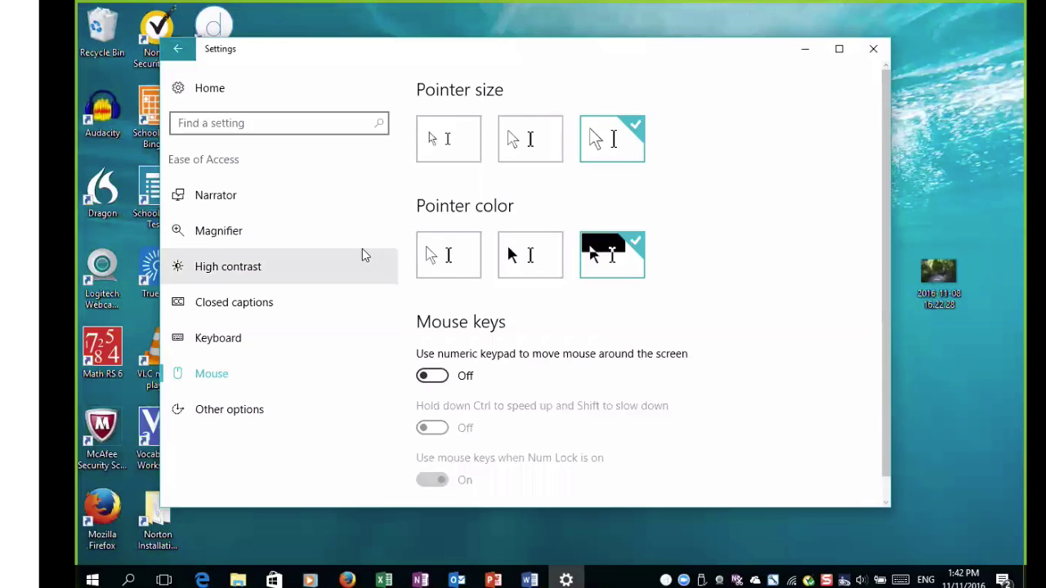
Go back to the Settings home, then view the TextAloud page on nextup.com in Firefox.
click(178, 49)
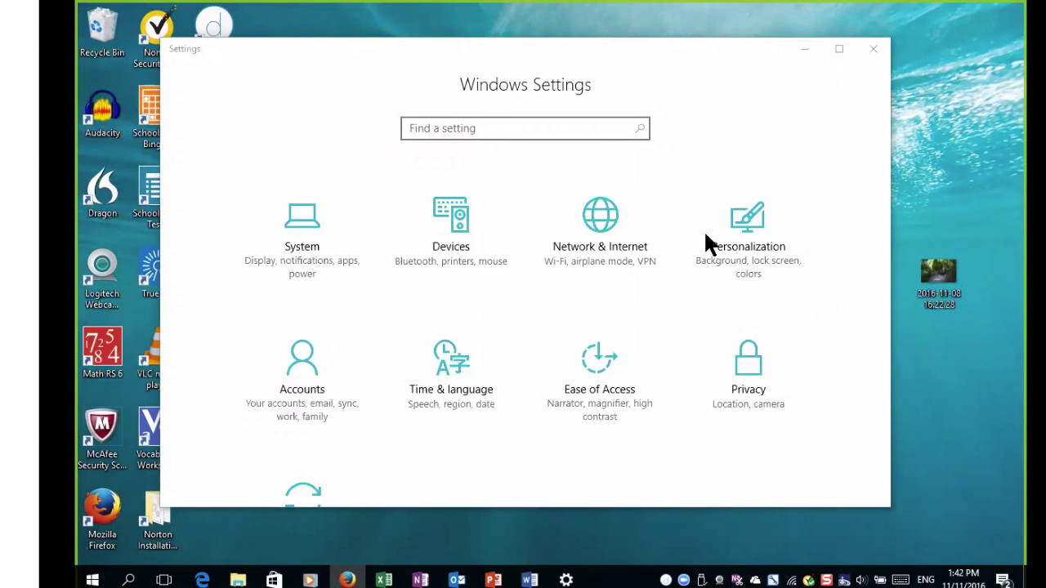
scroll(716, 211, up, 3)
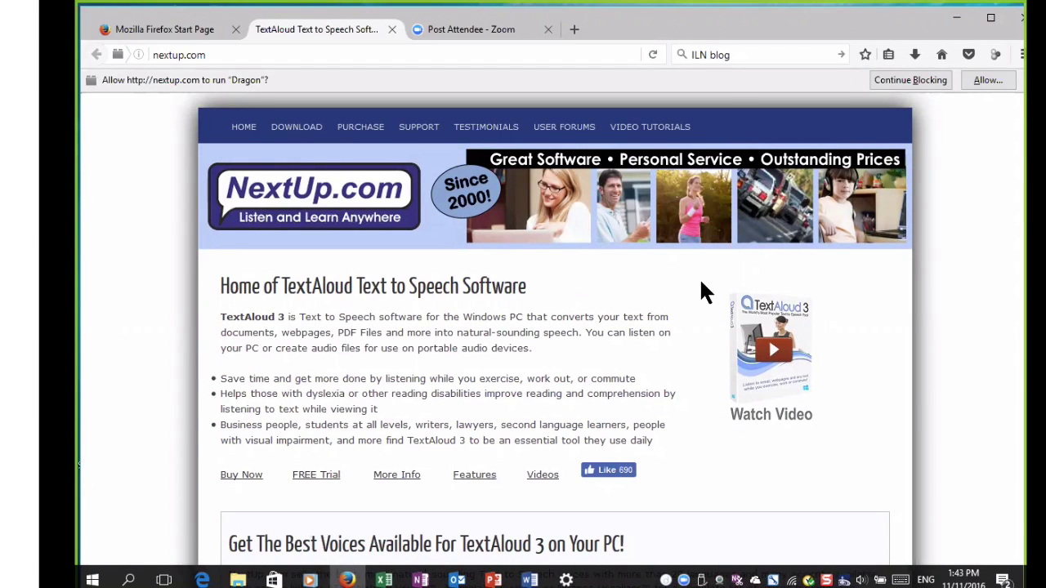
scroll(701, 284, down, 2)
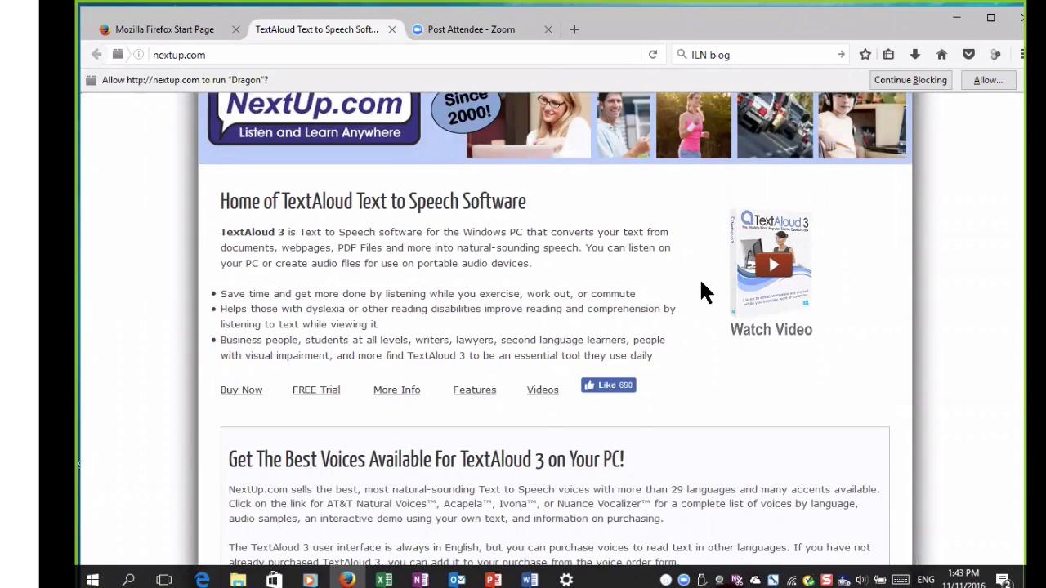
scroll(700, 282, down, 2)
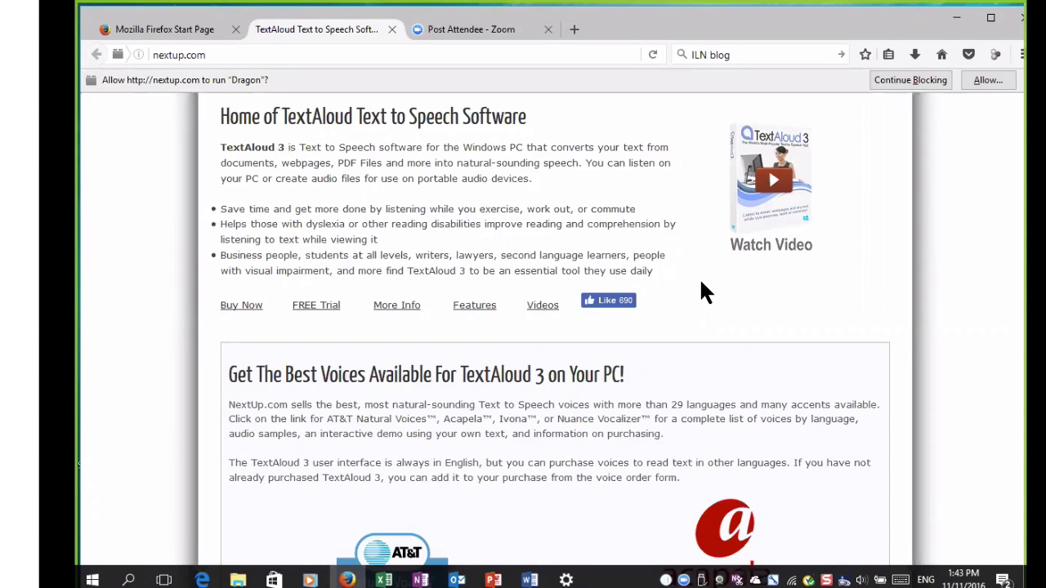
scroll(701, 284, down, 4)
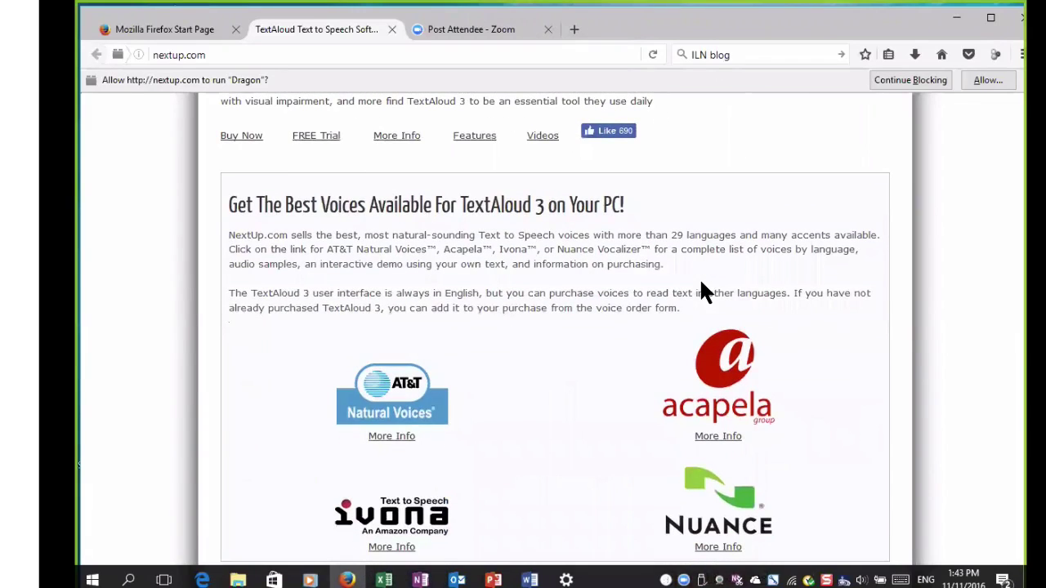
scroll(701, 286, down, 2)
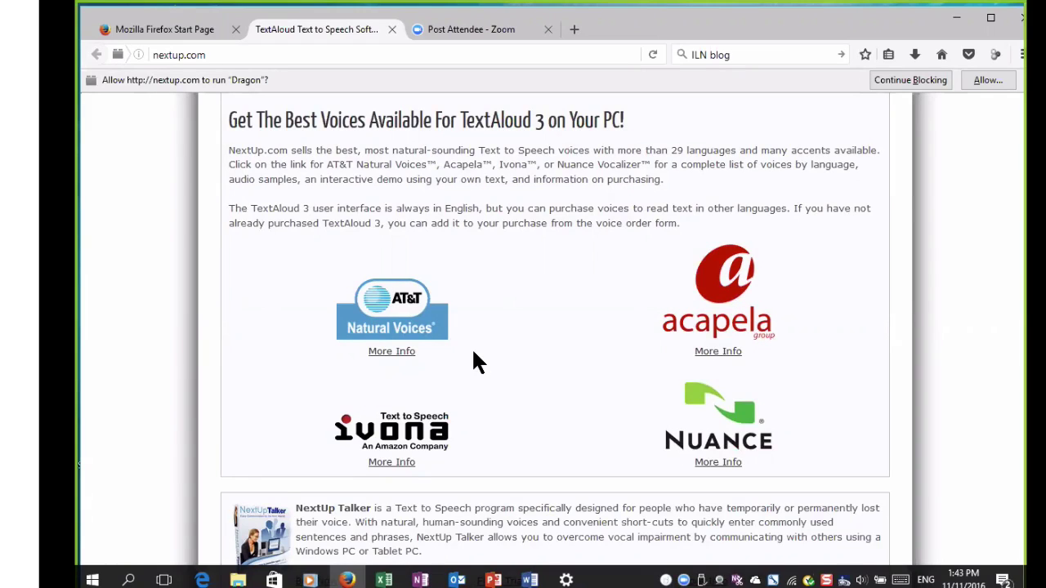
scroll(474, 354, down, 2)
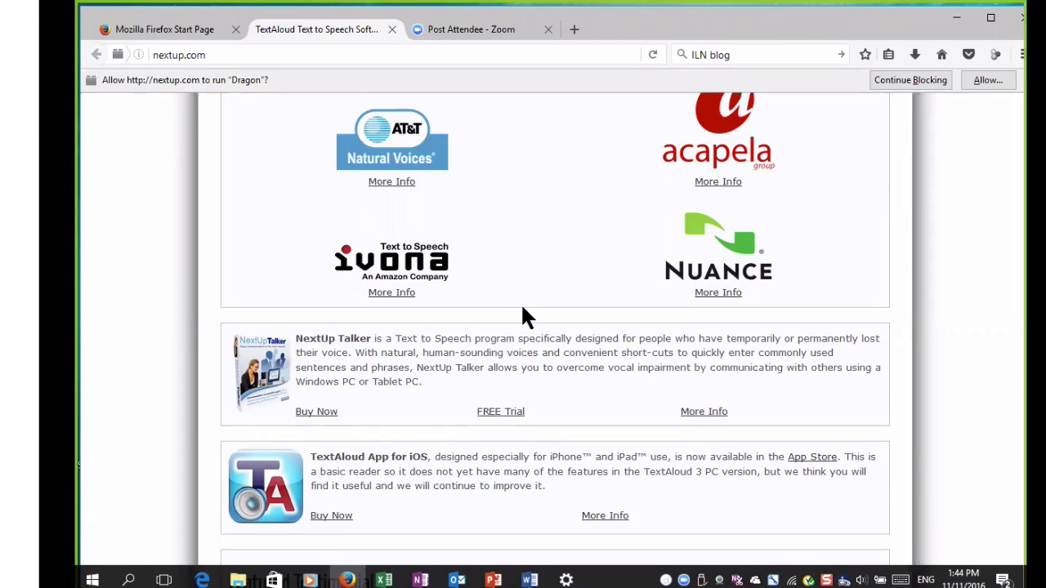
scroll(524, 315, down, 2)
scroll(523, 311, up, 7)
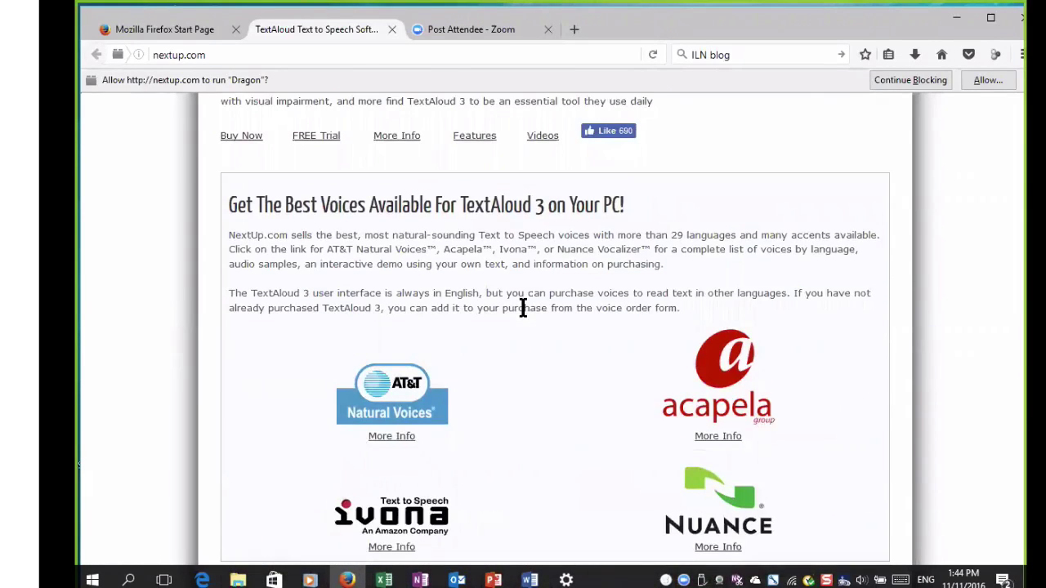
scroll(523, 308, up, 3)
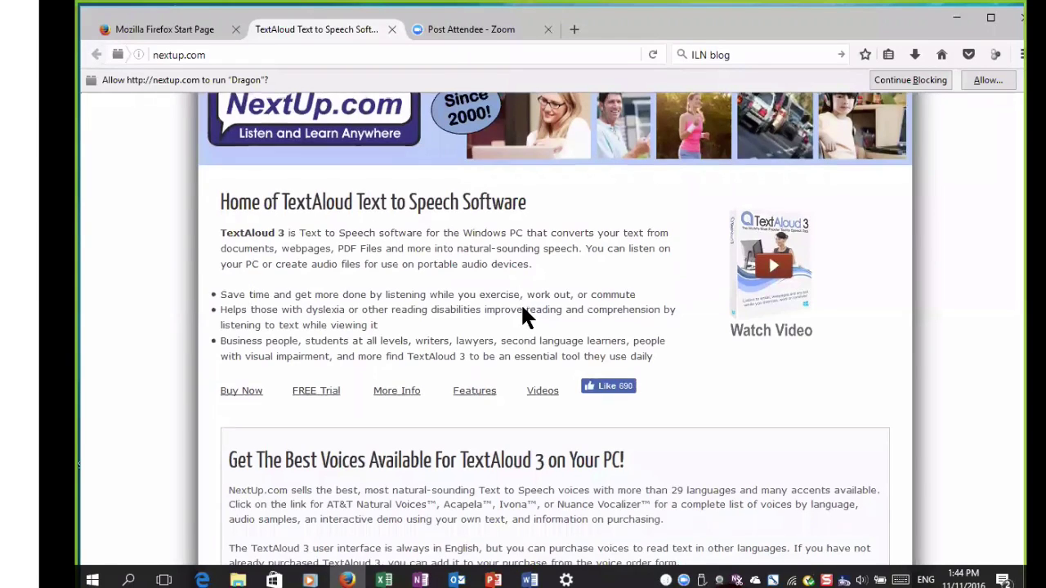
scroll(523, 308, up, 1)
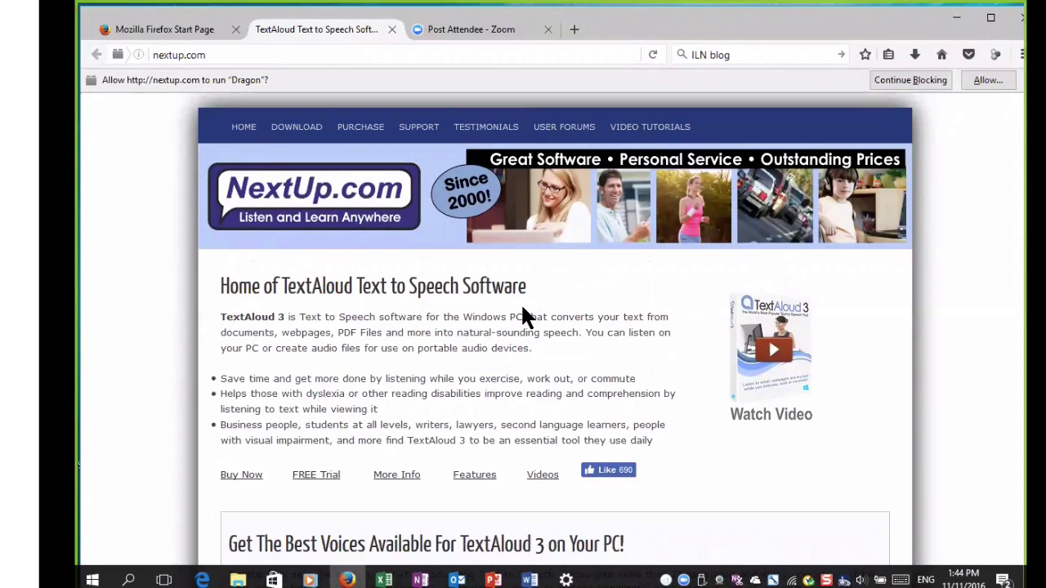
scroll(524, 315, down, 2)
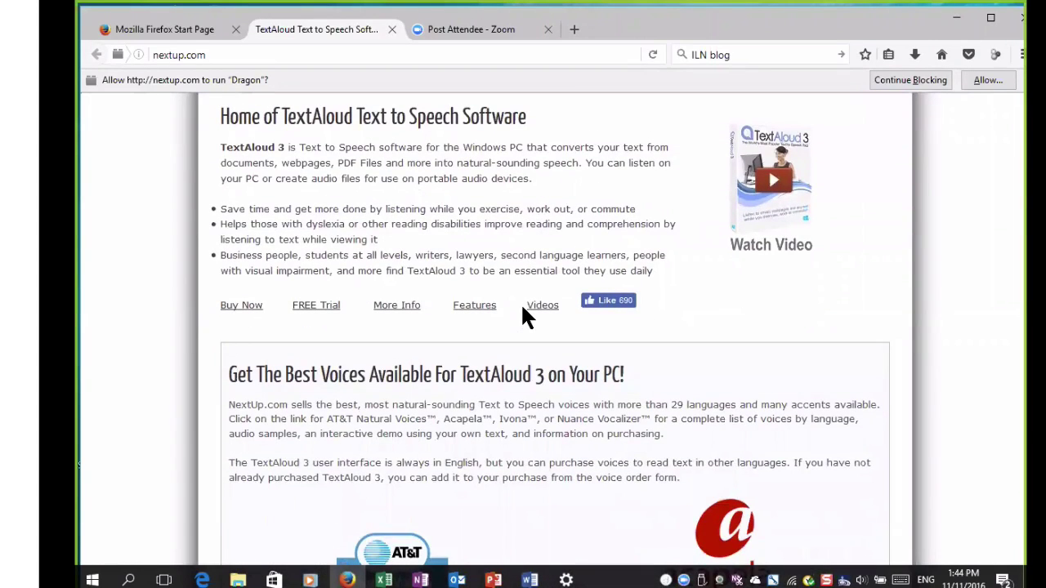